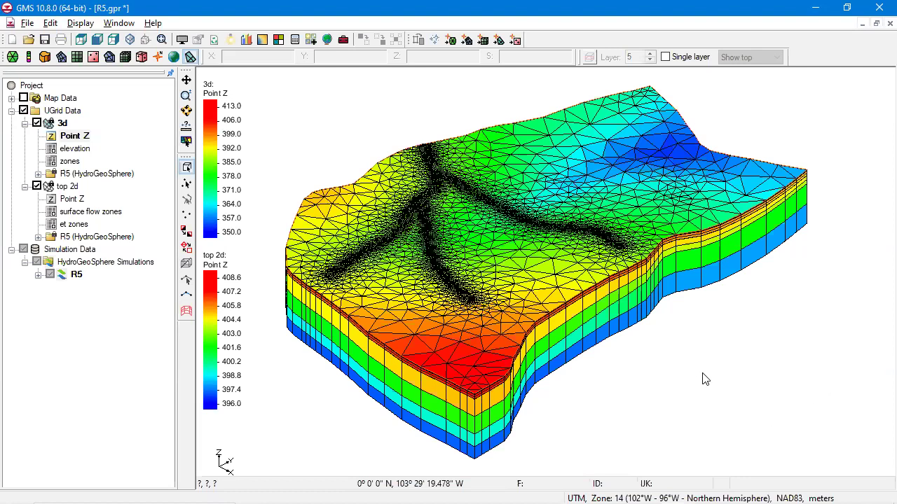
- Select the R5 simulation under HydroGeoSphere Simulations in the Project Explorer
click(63, 278)
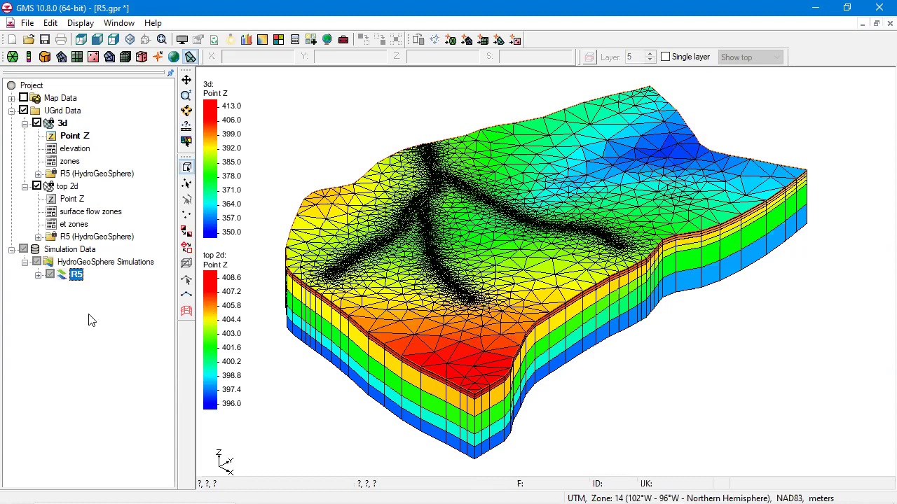
- Review the R5 Simulation Control settings and close them without changes
right_click(61, 275)
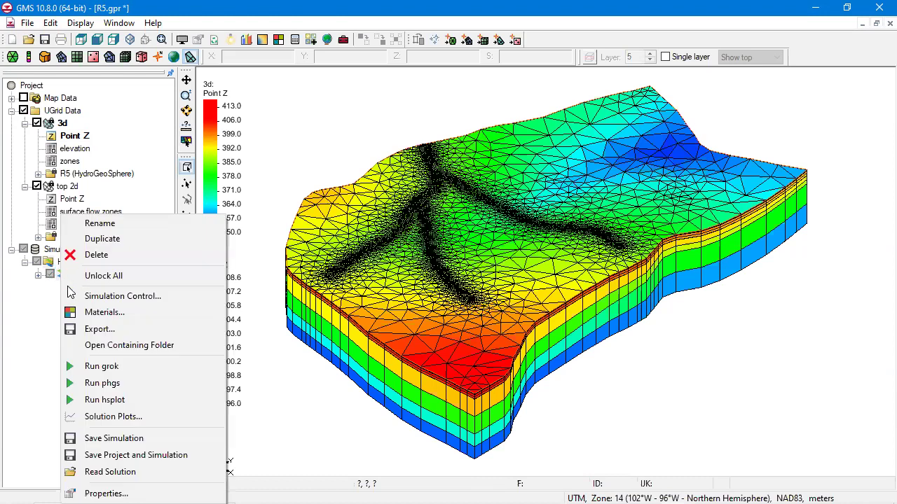
click(95, 297)
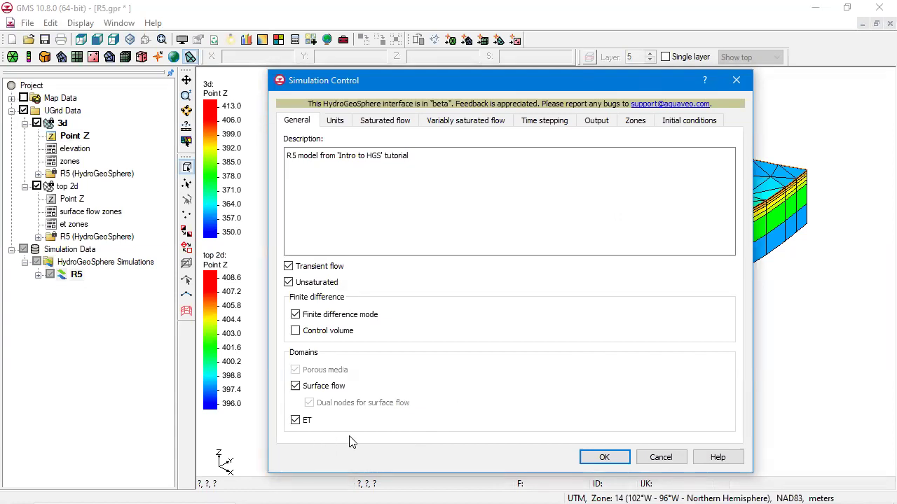
click(660, 458)
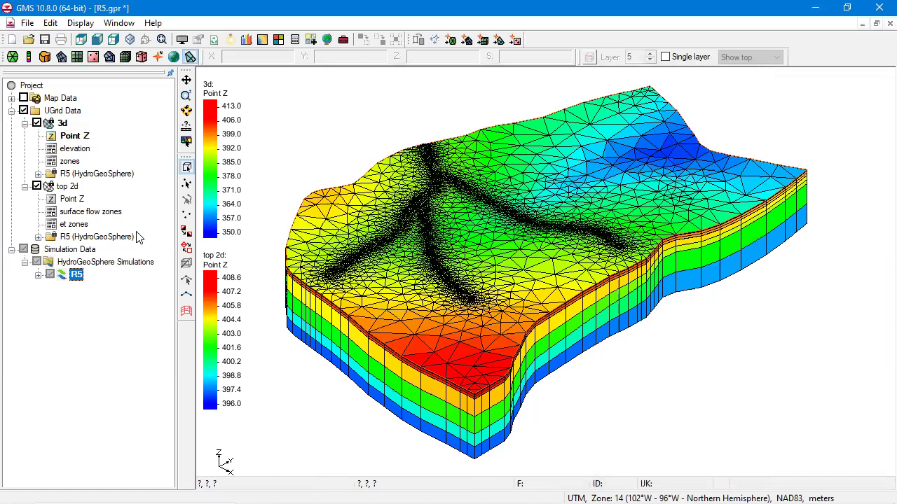
- Hide the 3d UGrid so only the top 2d surface mesh shows
click(37, 124)
click(37, 123)
click(37, 123)
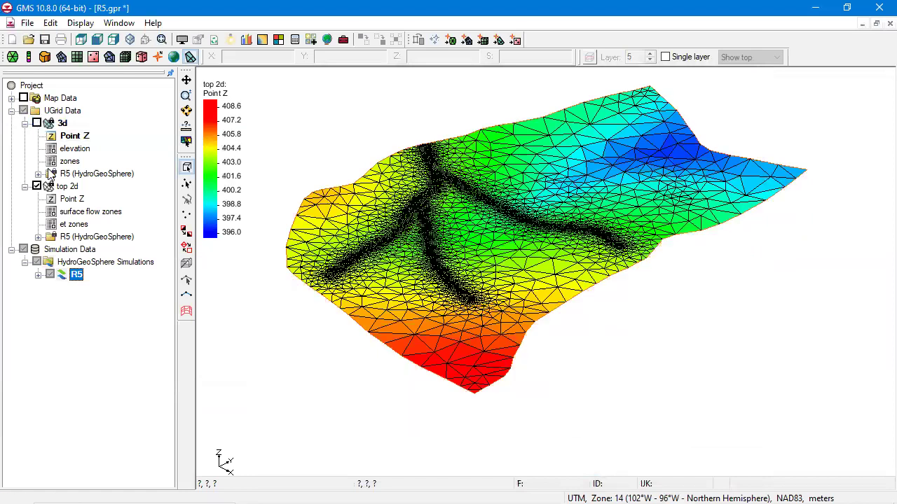
right_click(62, 276)
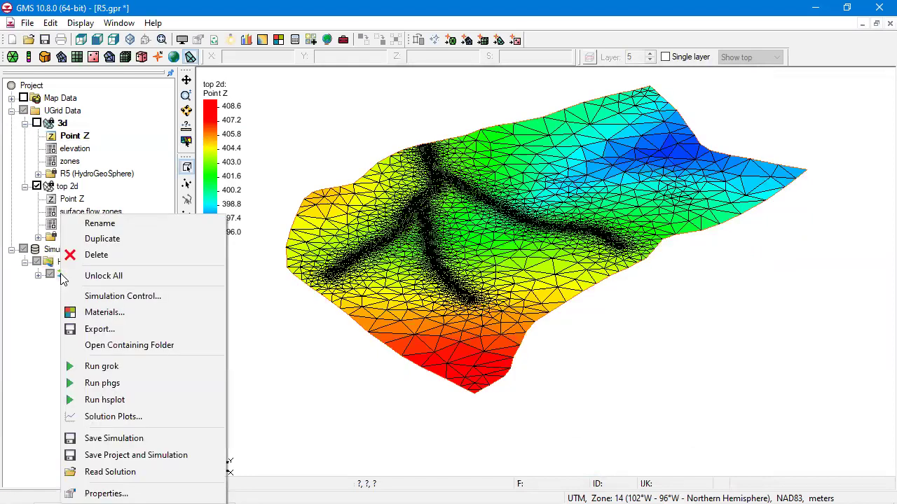
click(114, 311)
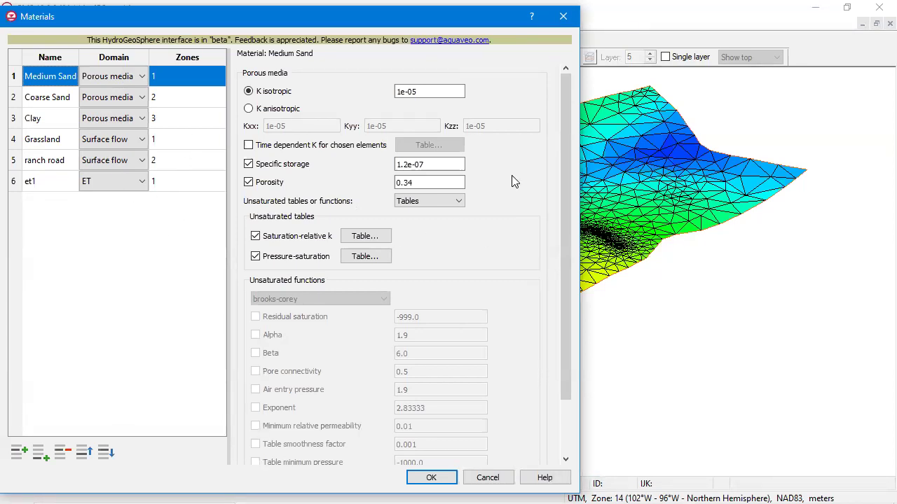
click(44, 102)
click(40, 119)
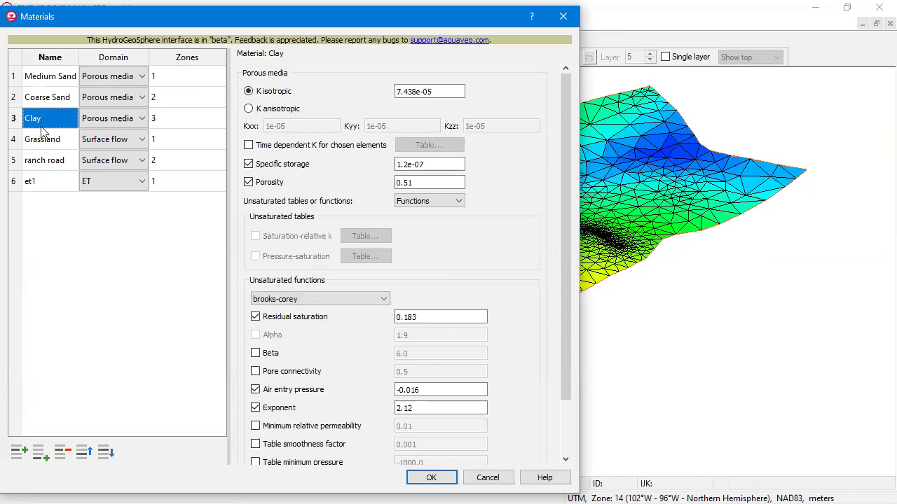
click(42, 141)
click(45, 183)
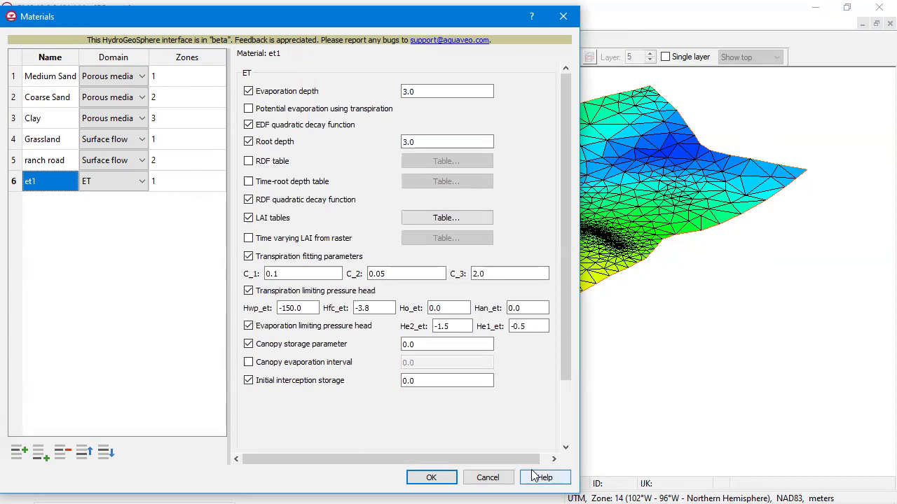
click(488, 478)
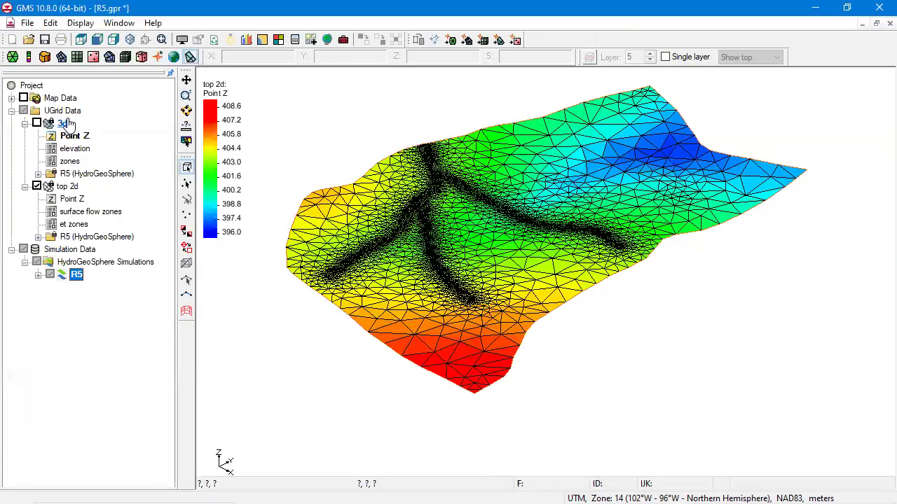
- View the 3d grid by zones, then the top 2d surface by surface flow zones and et zones
click(37, 122)
click(37, 187)
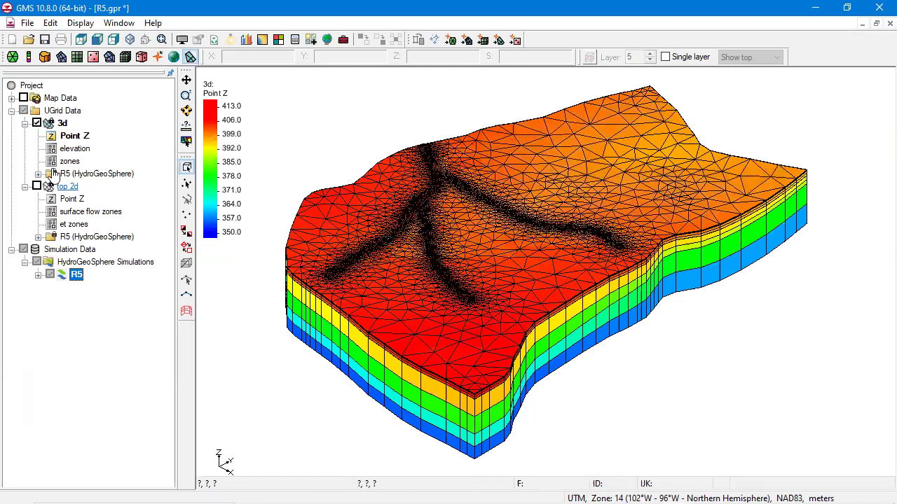
click(57, 162)
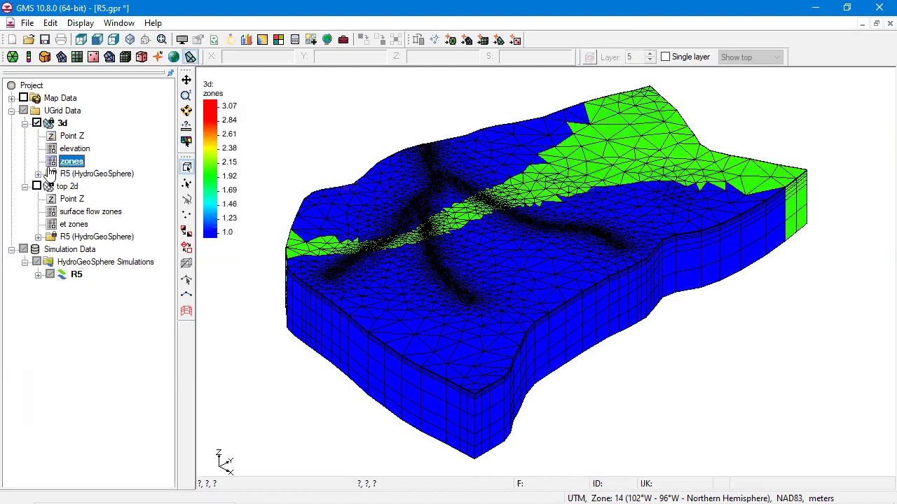
click(37, 186)
click(39, 123)
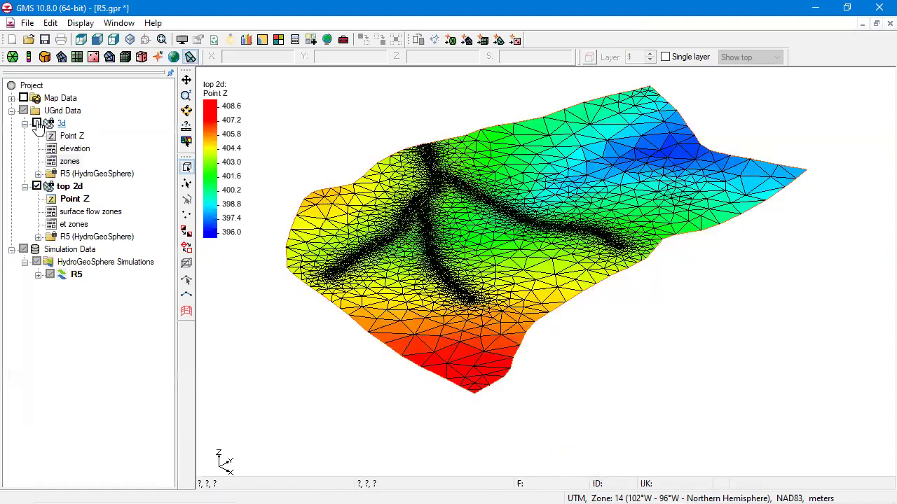
click(81, 212)
click(74, 225)
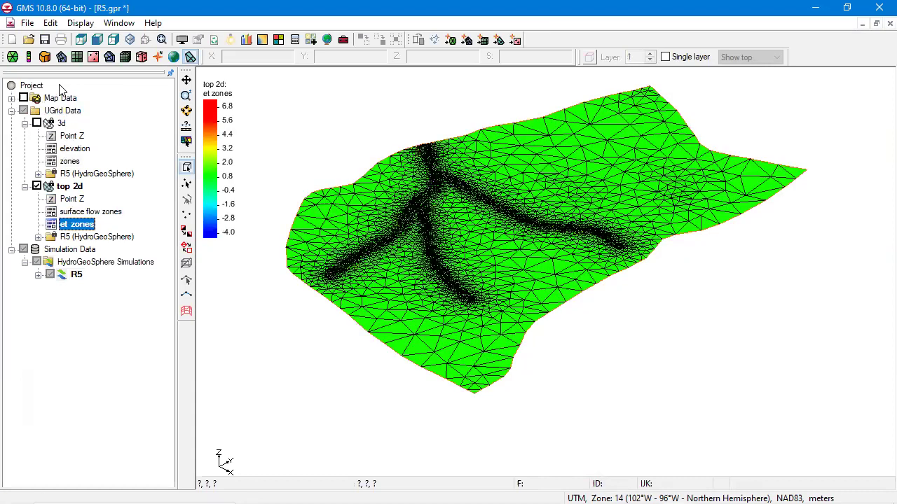
- Hide all UGrid data and expand the Map Data coverage list
click(23, 110)
click(24, 110)
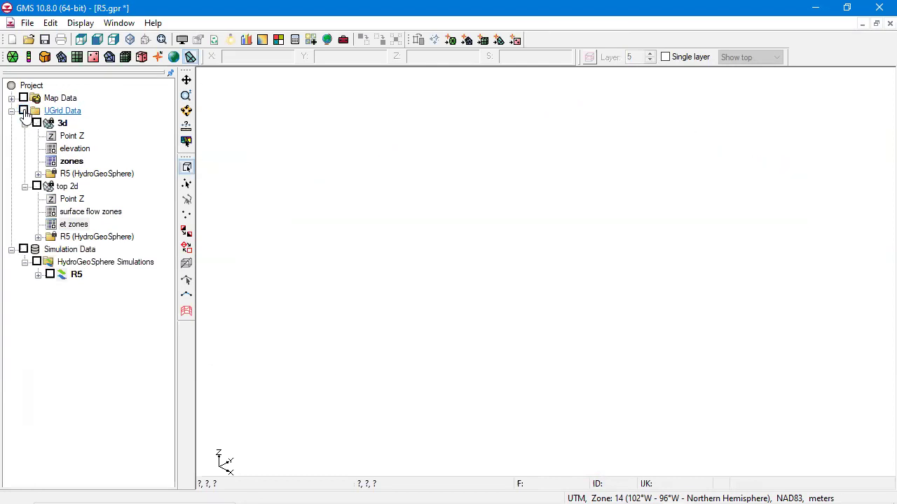
click(11, 99)
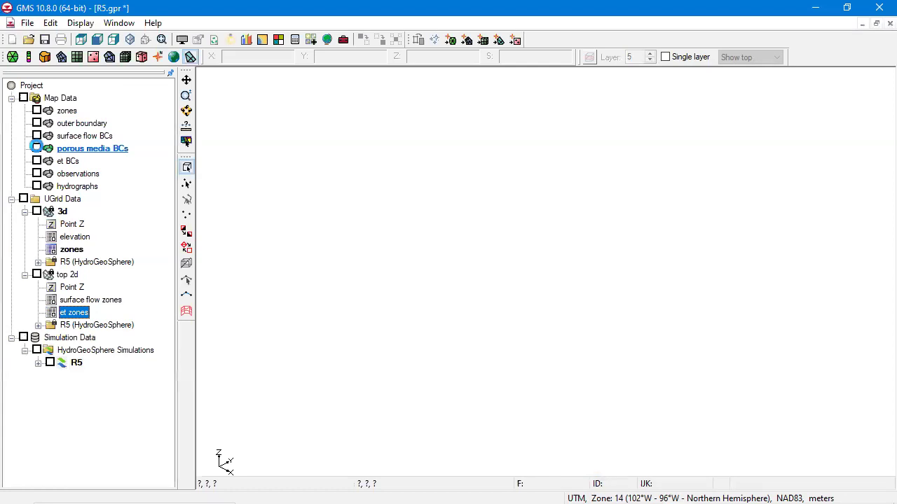
click(36, 148)
click(37, 123)
click(162, 40)
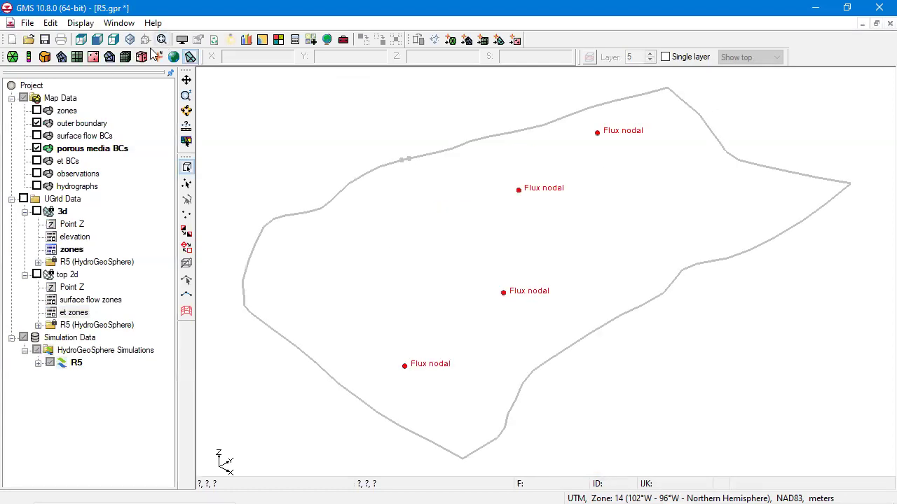
click(81, 40)
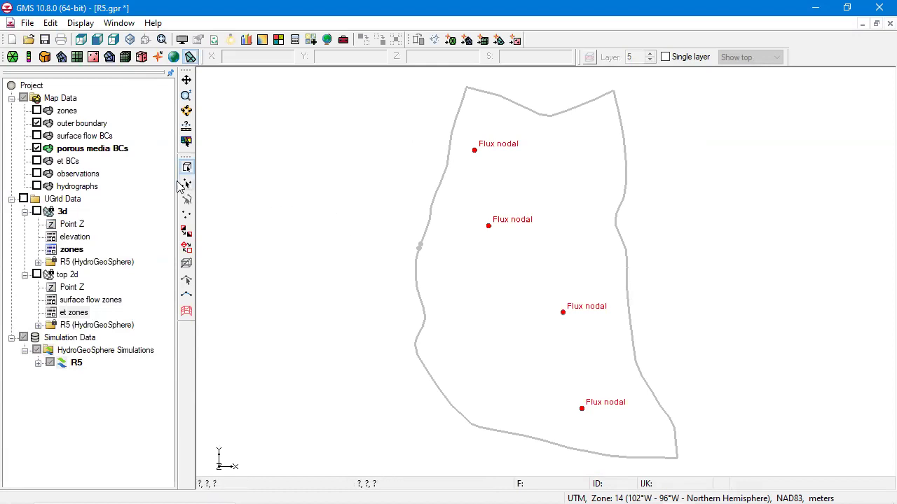
click(105, 148)
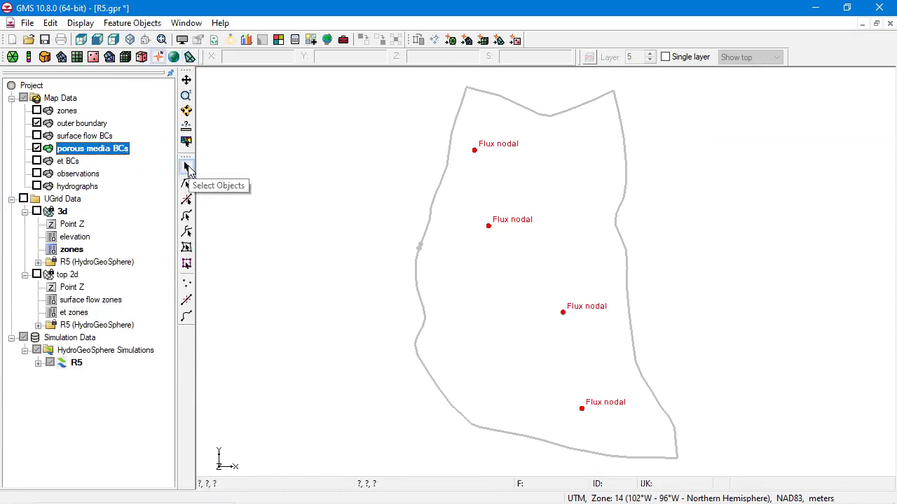
click(187, 166)
click(475, 150)
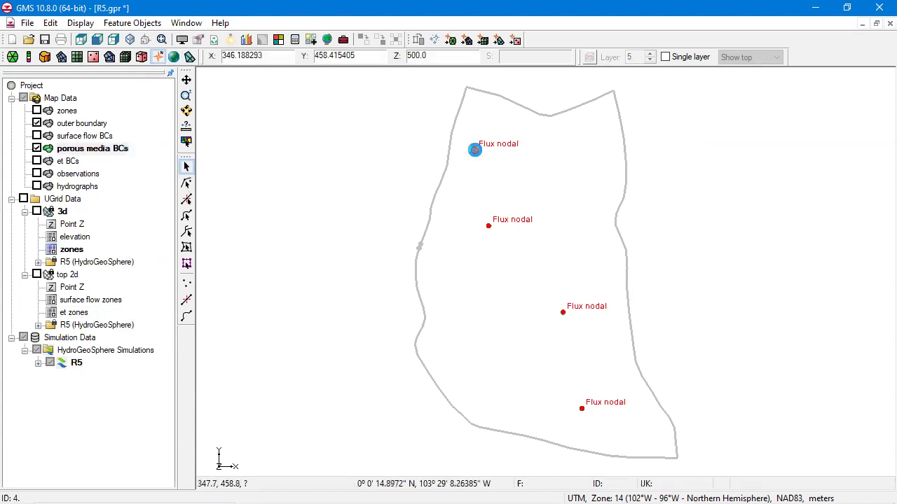
double_click(475, 149)
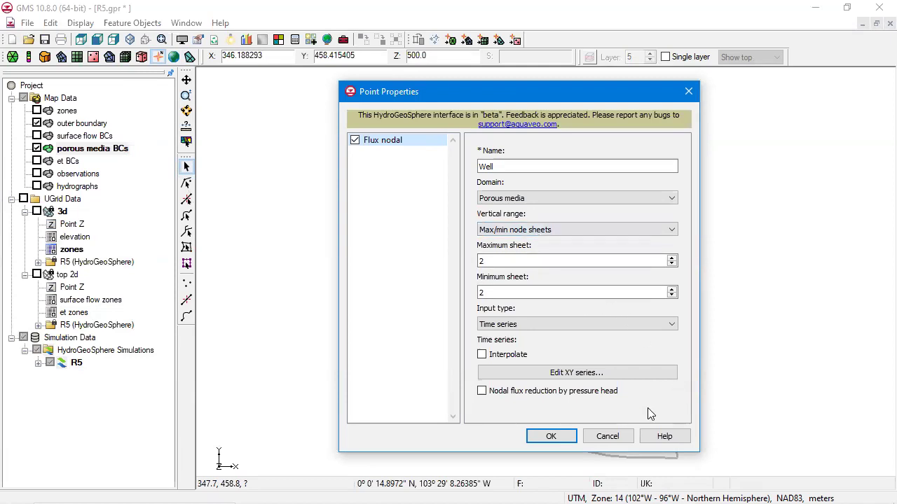
click(605, 372)
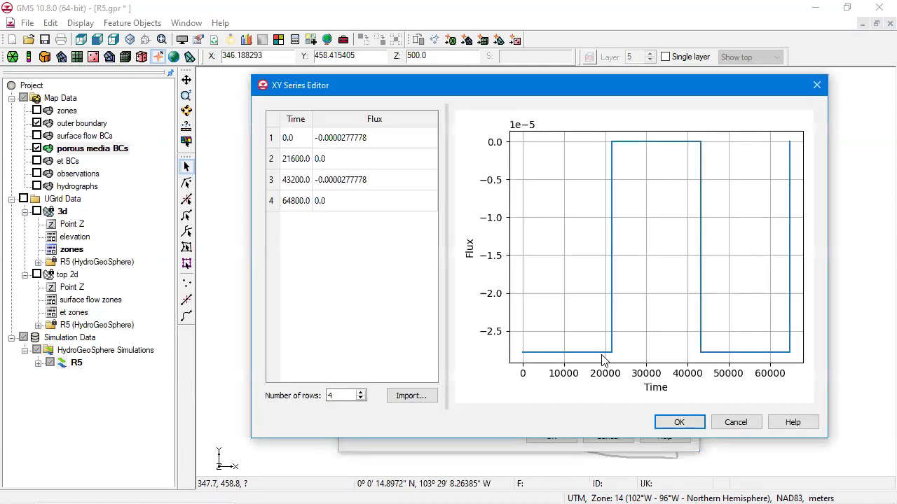
click(739, 423)
click(605, 434)
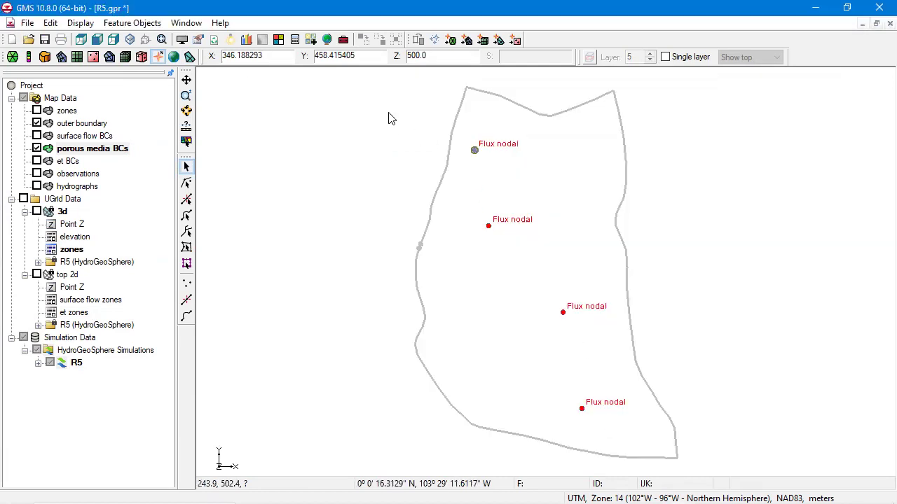
drag(390, 113, 574, 280)
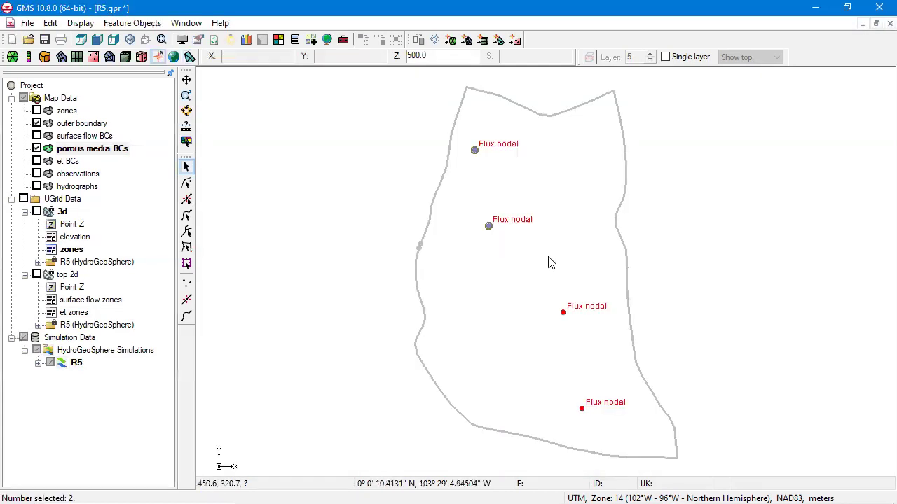
right_click(490, 230)
click(616, 233)
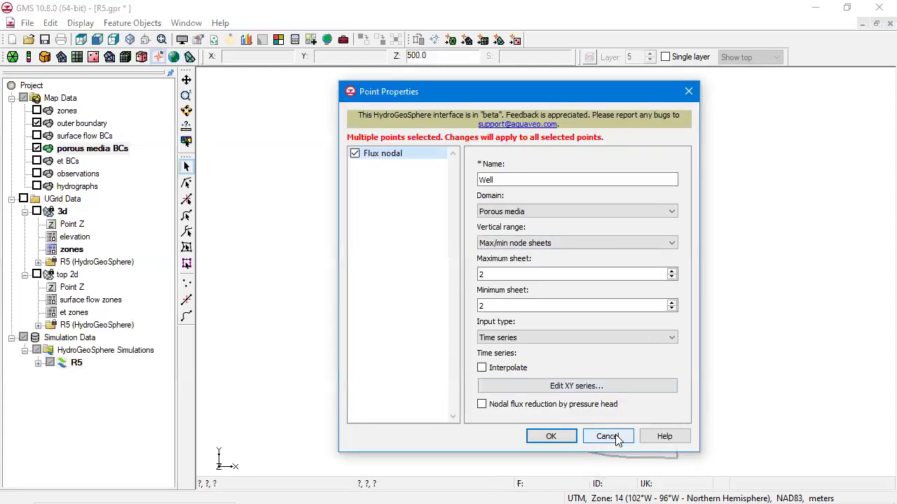
click(606, 436)
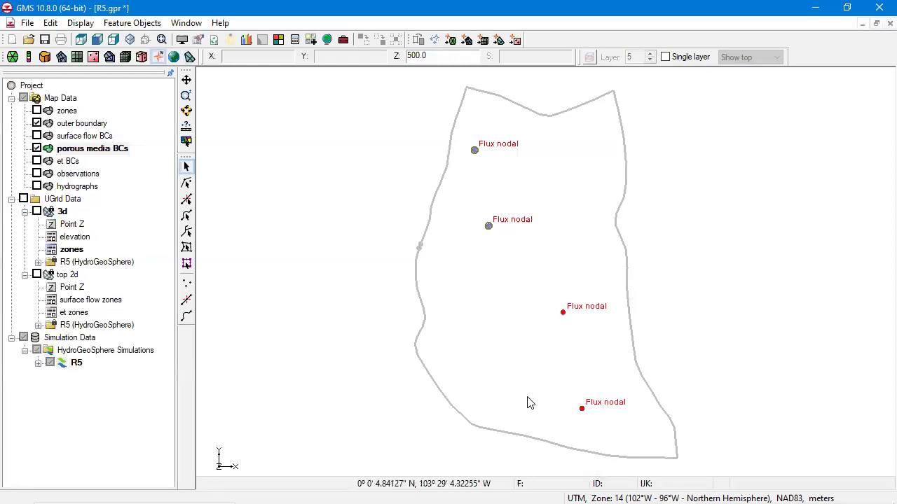
- Save the R5 simulation, writing the .grok file and mapping porous media and surface flow coverages
click(61, 394)
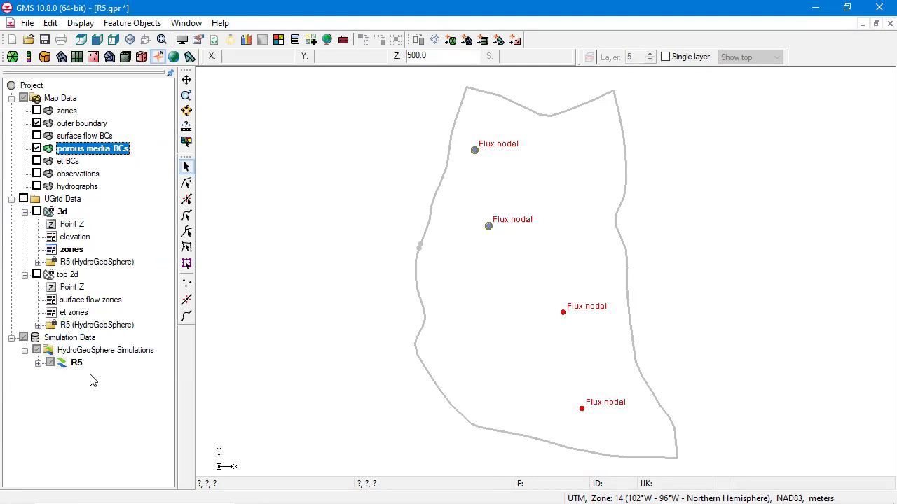
right_click(67, 363)
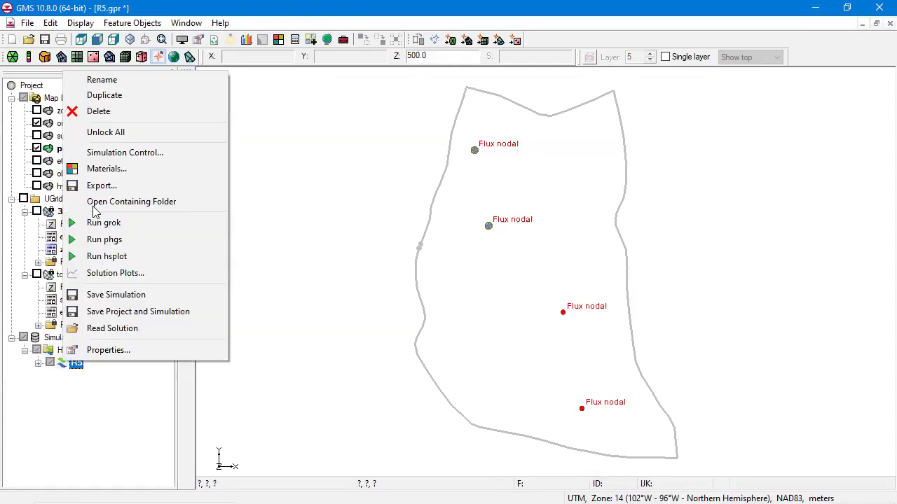
click(119, 294)
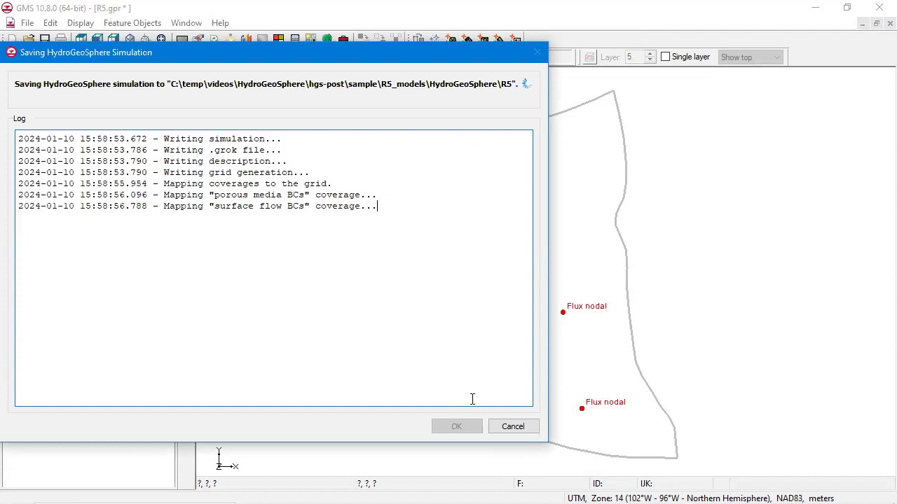
click(459, 428)
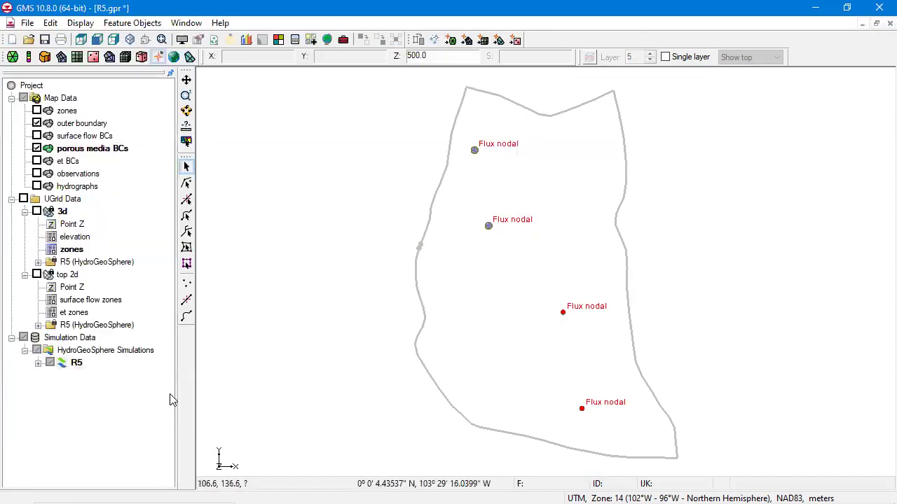
right_click(67, 364)
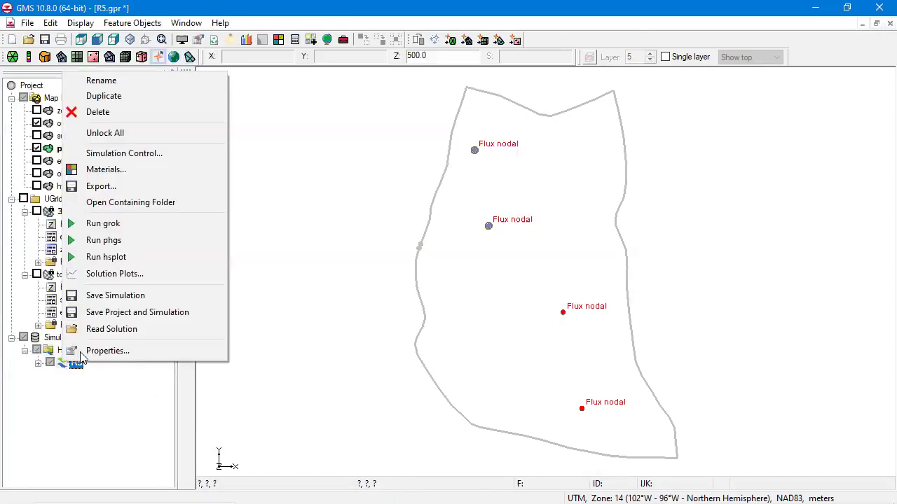
click(133, 202)
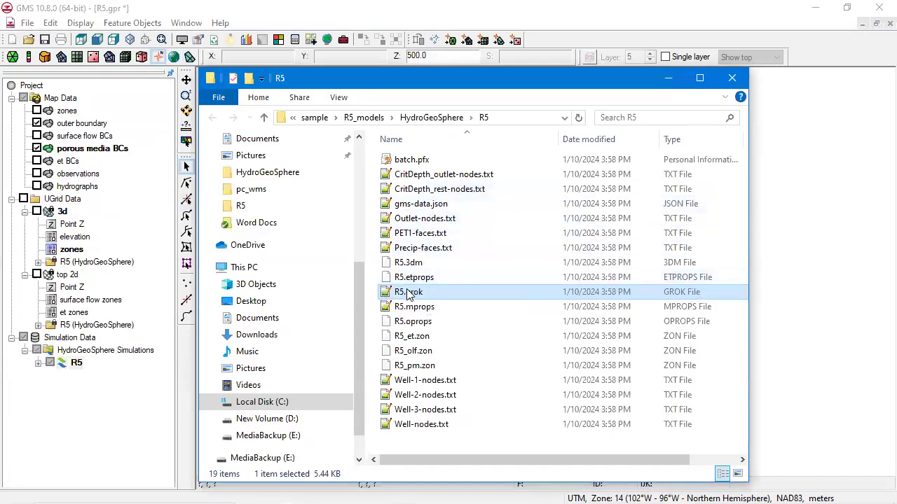
double_click(409, 293)
scroll(550, 235, up, 7)
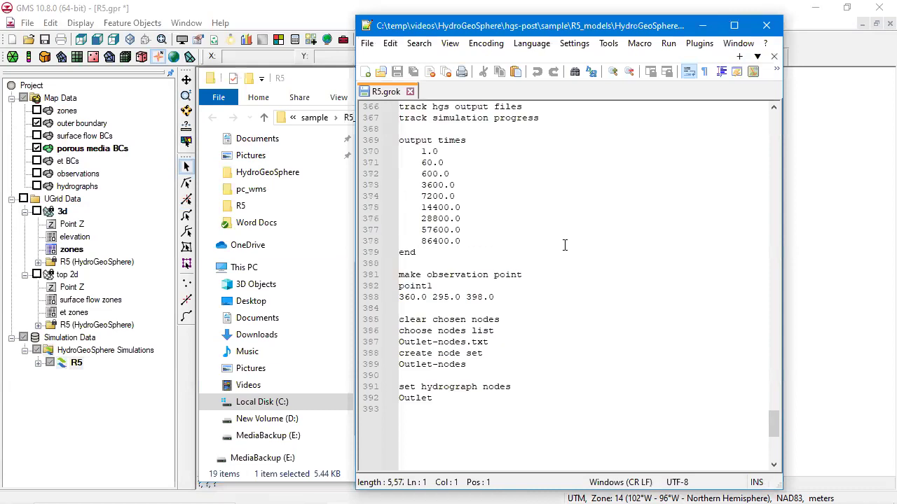
drag(774, 420, 762, 87)
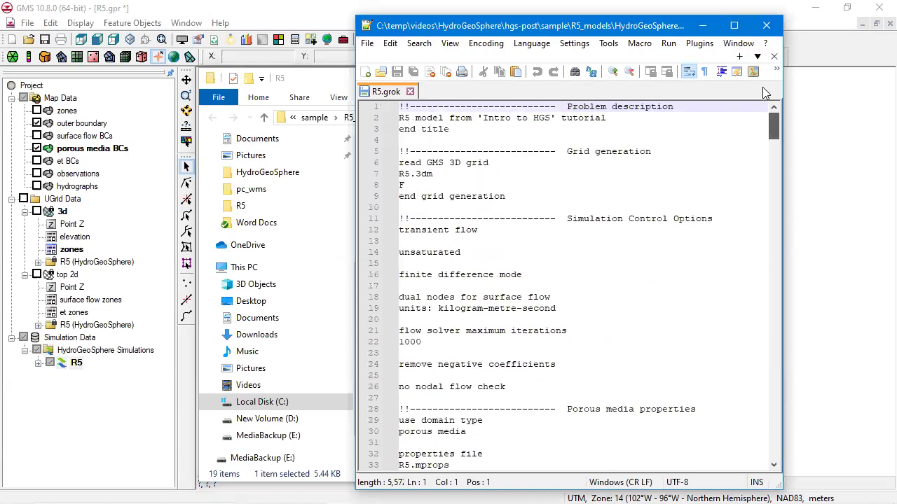
scroll(665, 229, down, 9)
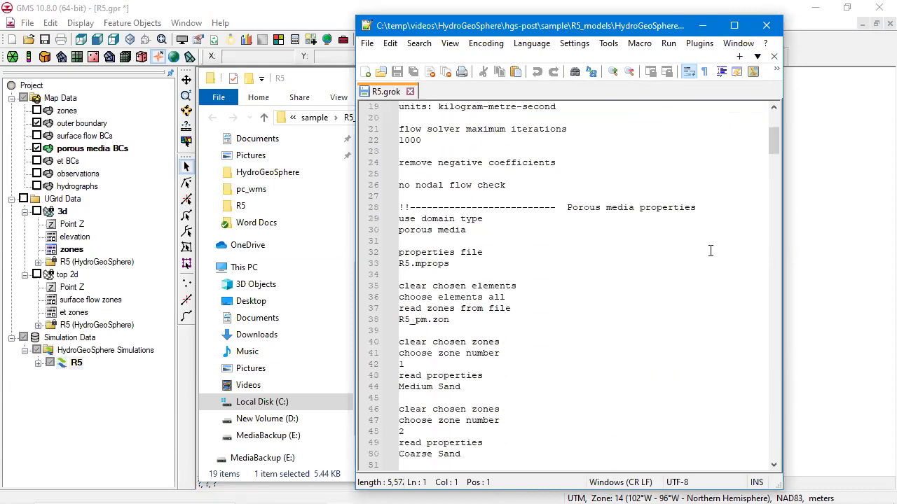
drag(775, 145, 776, 431)
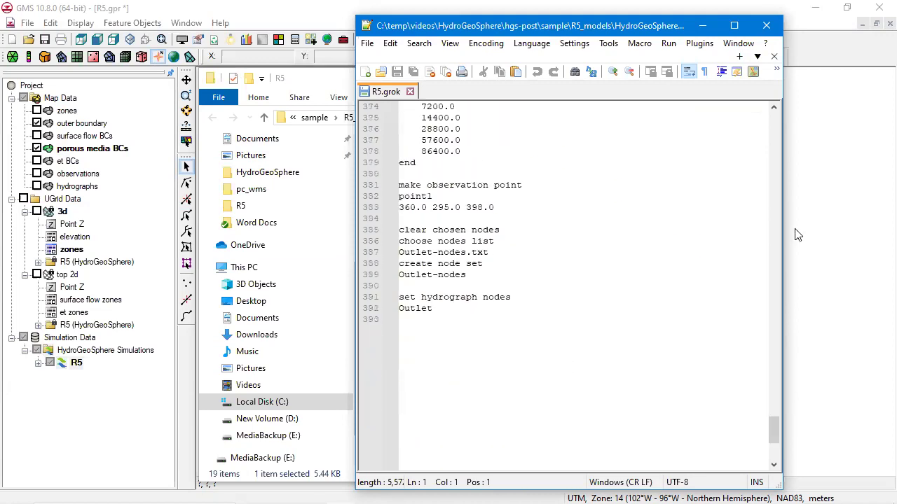
click(768, 27)
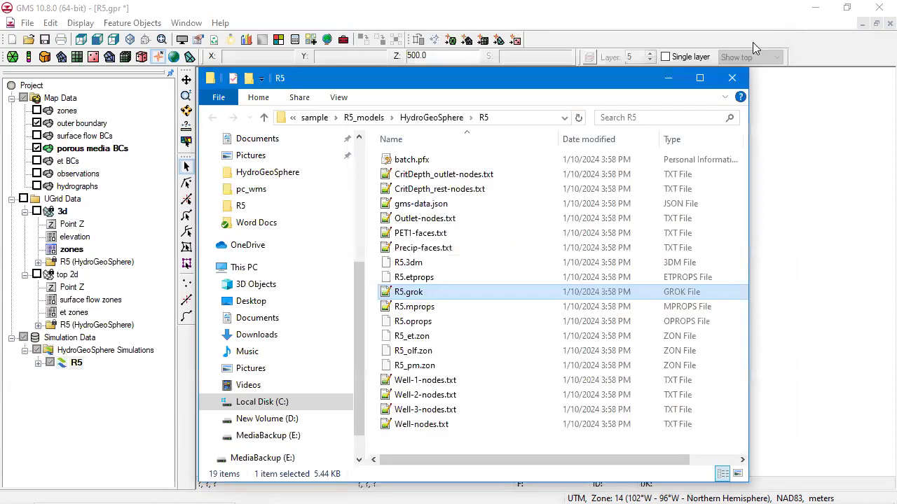
click(735, 82)
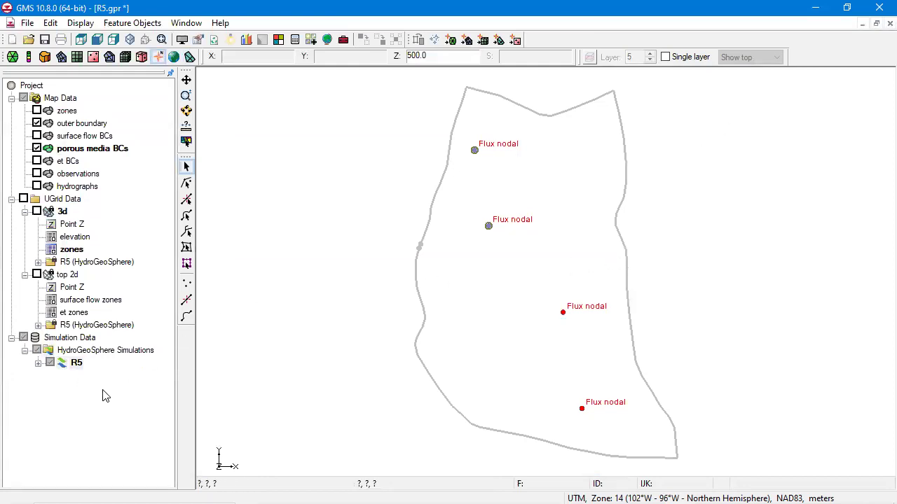
- Run grok on R5 to a normal exit with one input warning
right_click(65, 367)
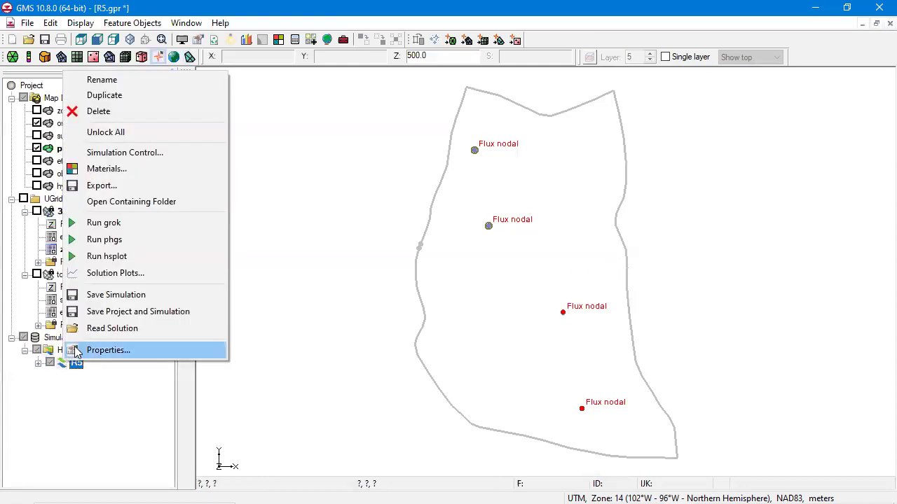
click(112, 222)
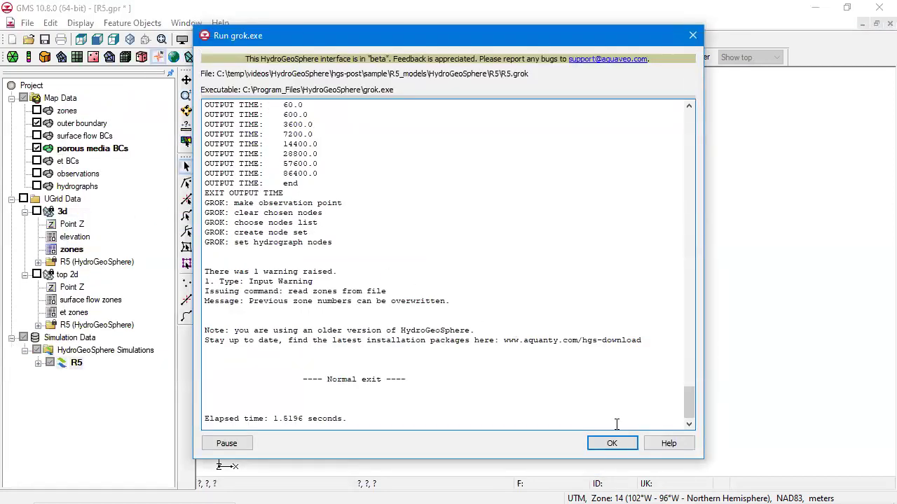
click(615, 444)
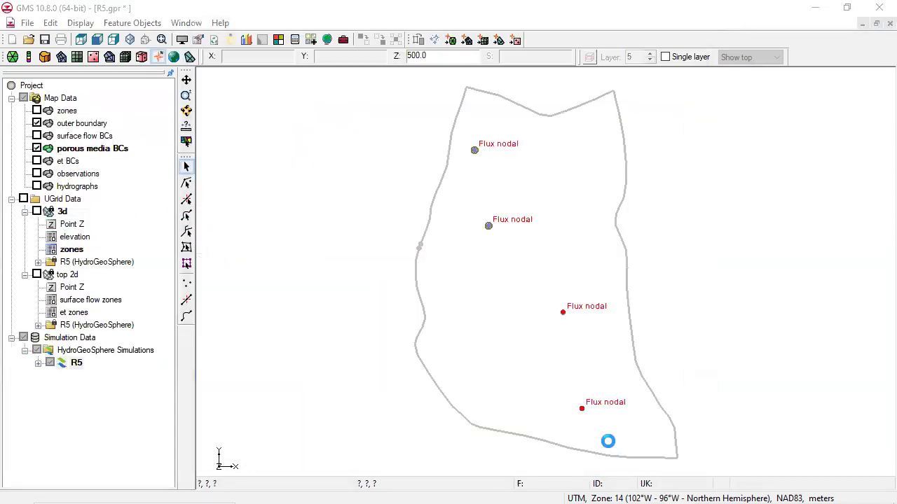
- Run phgs on R5 to a normal exit after 81 time steps
right_click(65, 369)
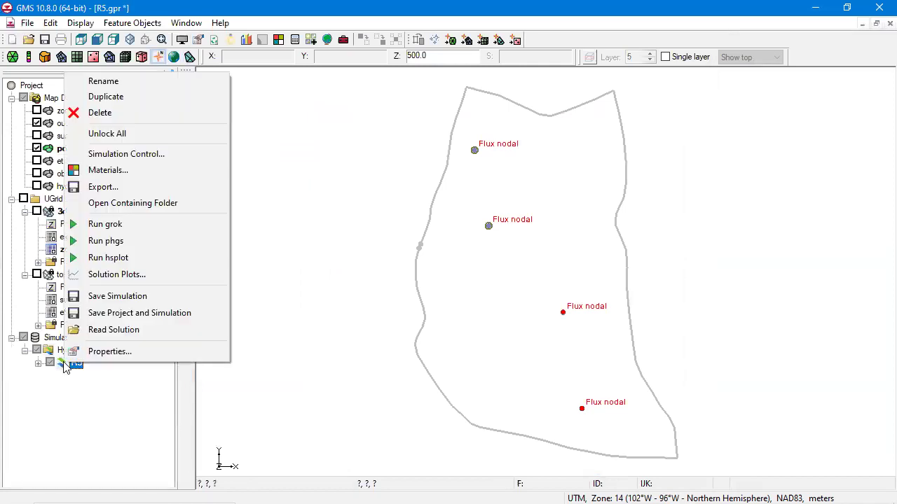
click(106, 240)
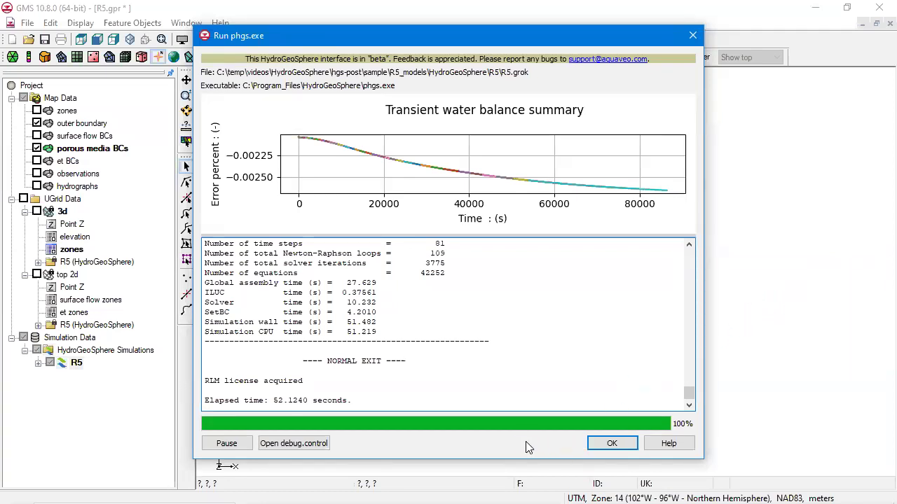
click(613, 445)
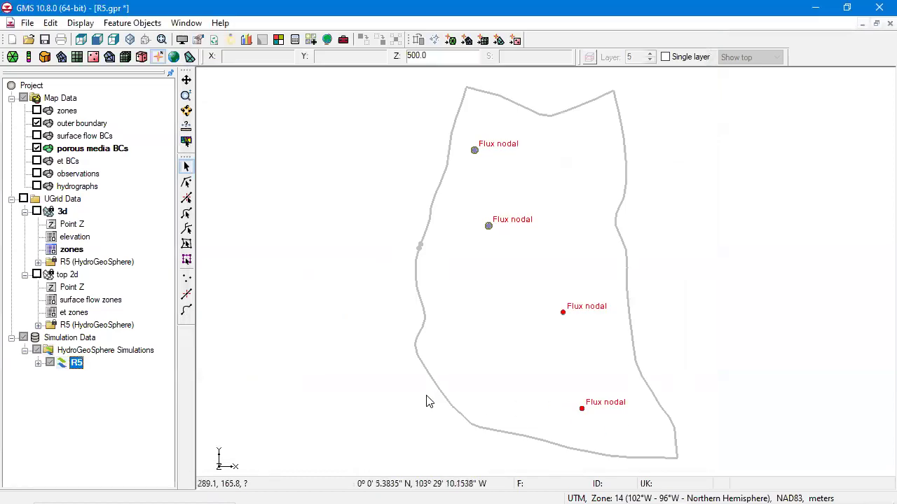
- Read the R5 solution back in, unloading the old solution
right_click(65, 367)
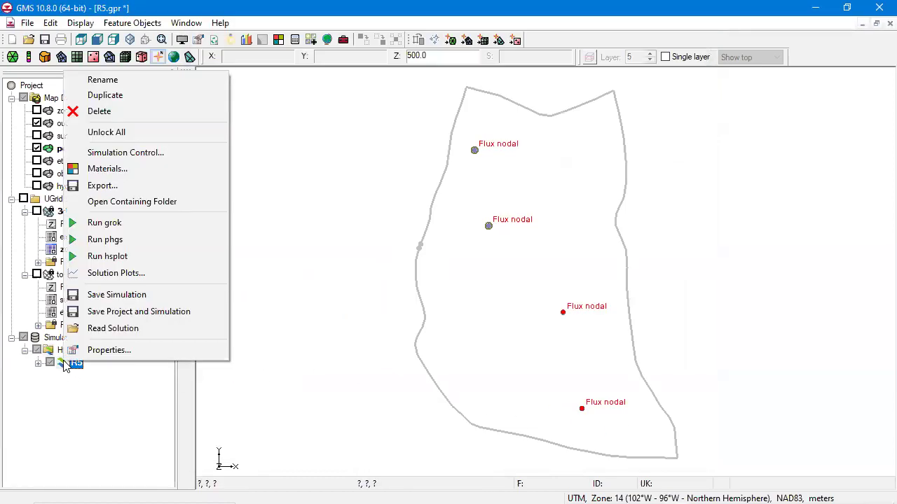
click(98, 329)
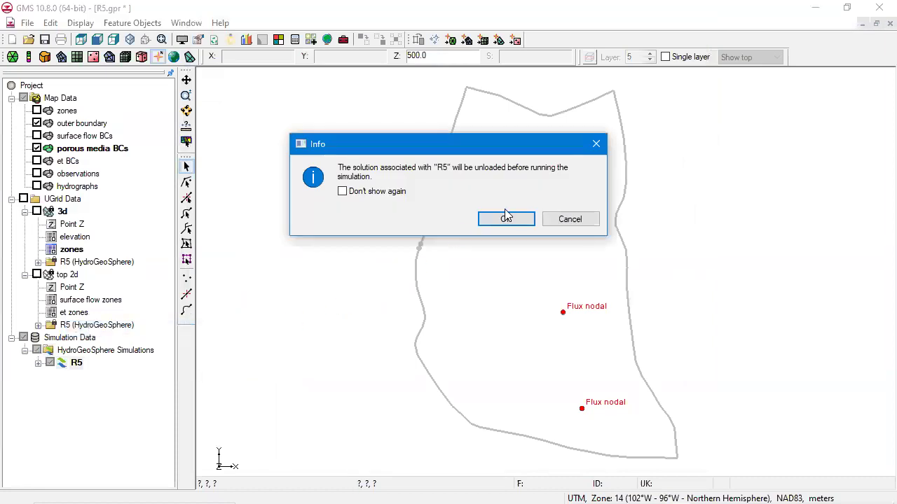
click(517, 220)
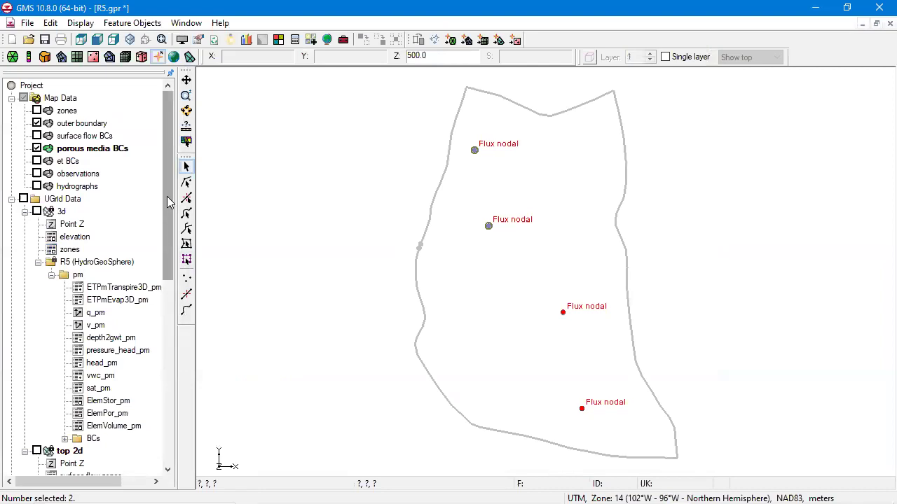
- Turn on UGrid Data to show both grids colored by ETPmTranspire3D_pm and ETActual_olf
click(11, 98)
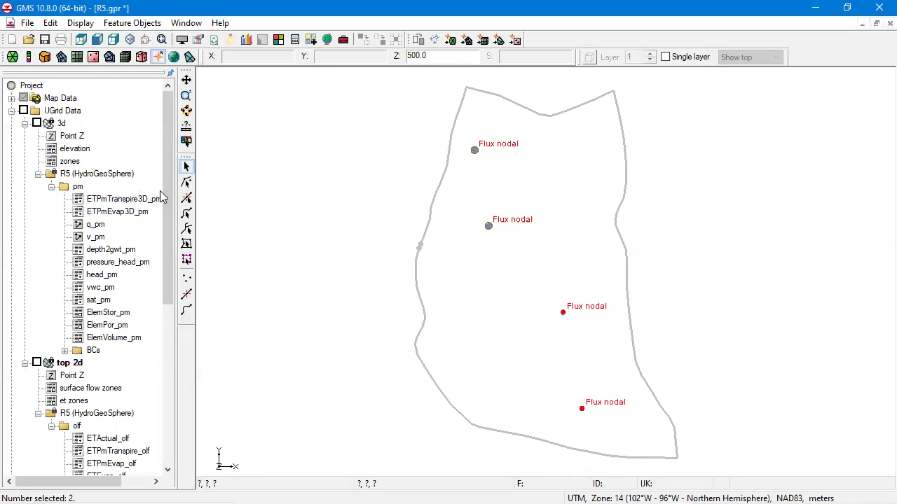
drag(162, 198, 179, 367)
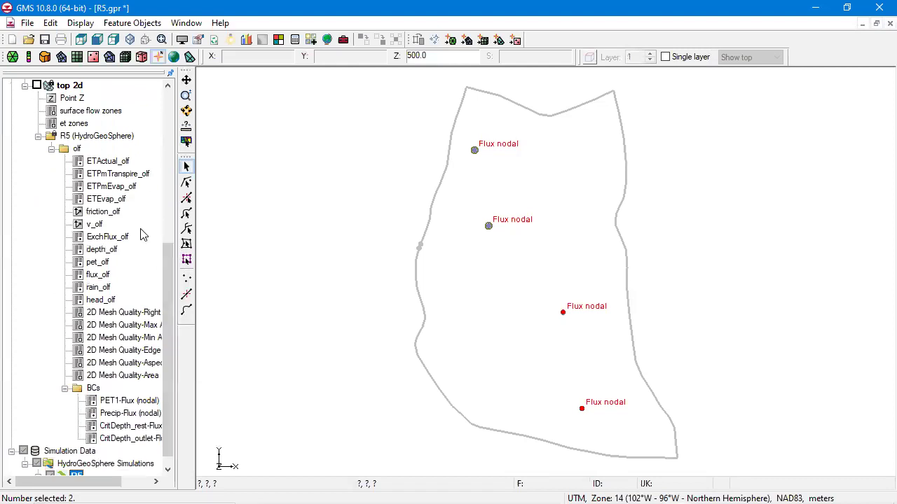
drag(171, 283, 172, 245)
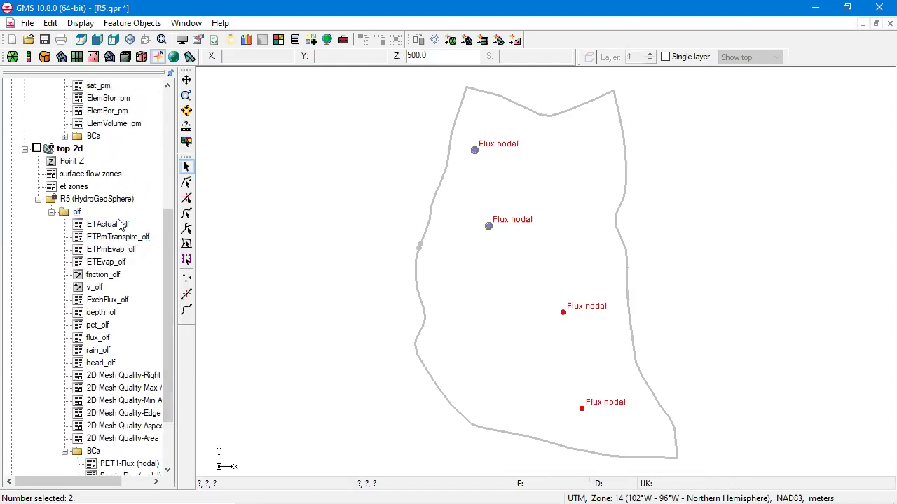
drag(171, 234, 173, 60)
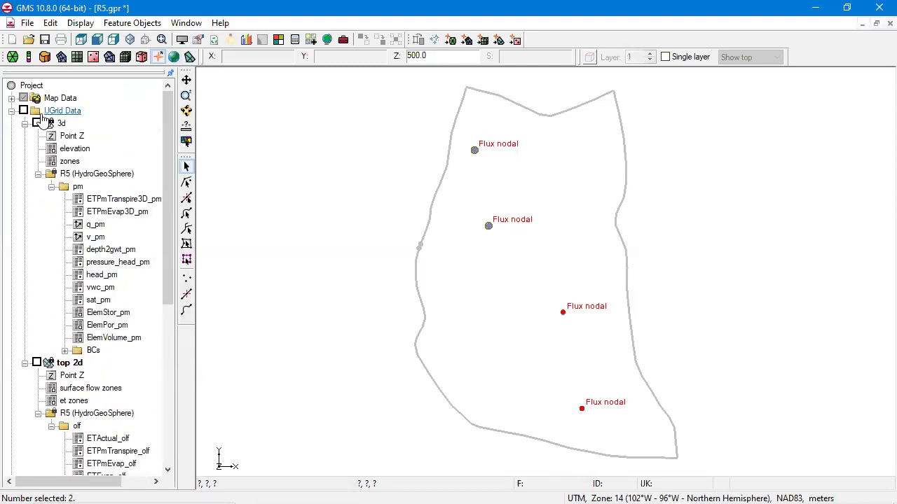
click(23, 111)
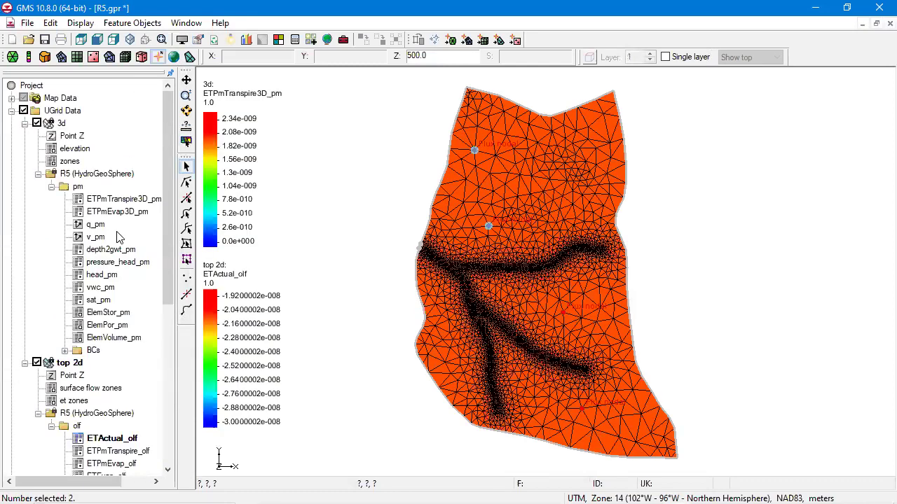
- Contour the 3d grid by head_pm (395.0 to 408.5) with the top 2d surface hidden
click(101, 274)
drag(168, 172, 164, 224)
click(37, 149)
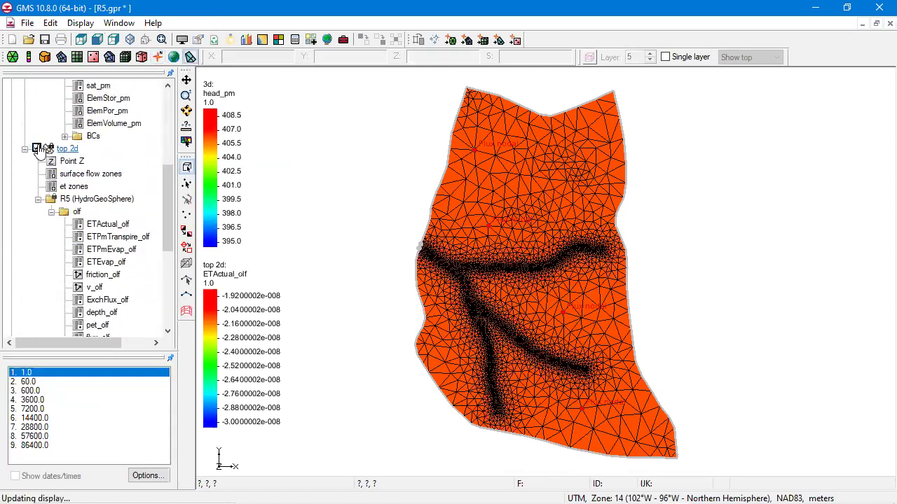
drag(171, 175, 168, 136)
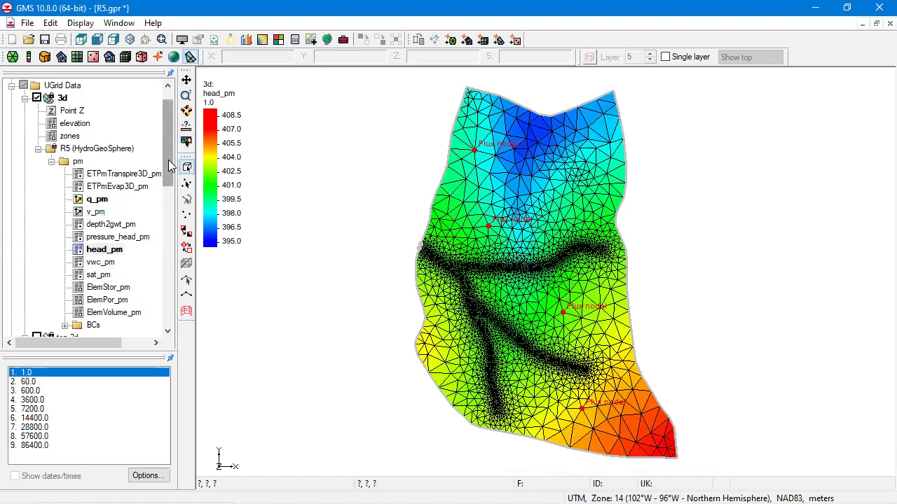
drag(168, 164, 168, 232)
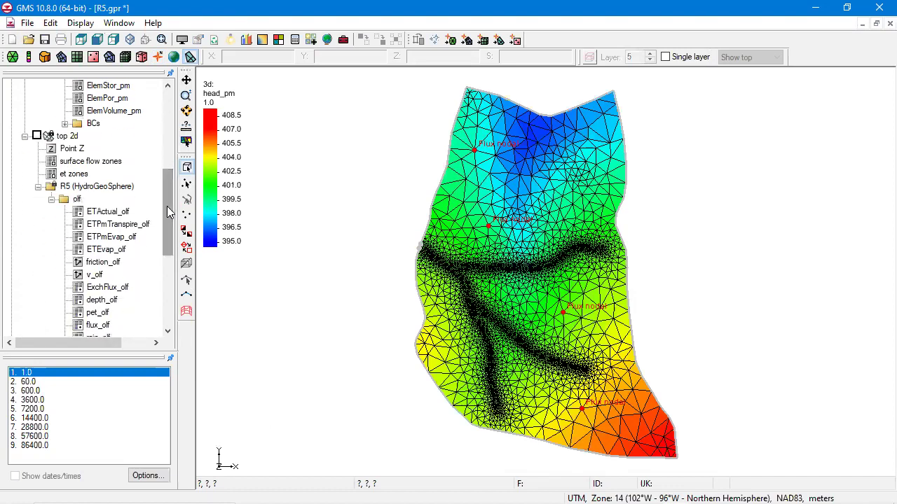
- Tilt the view to an oblique perspective and frame the whole mesh, map data hidden
click(131, 39)
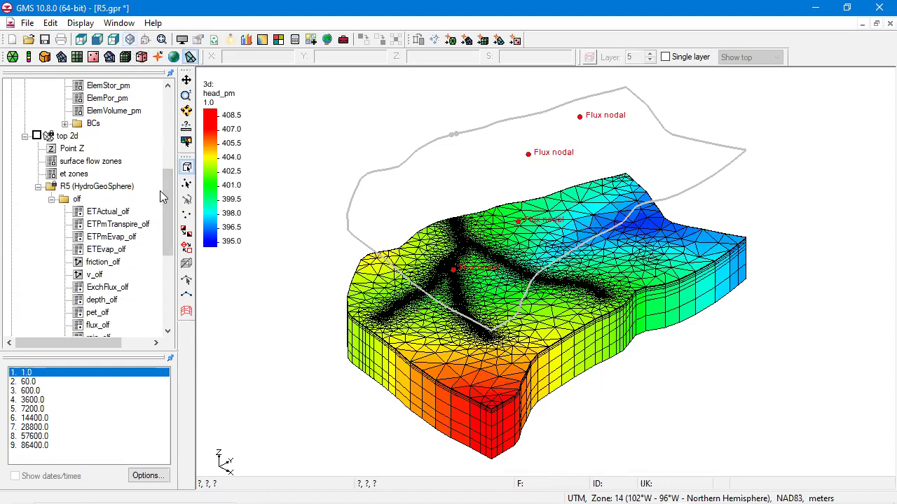
drag(166, 199, 167, 112)
click(23, 99)
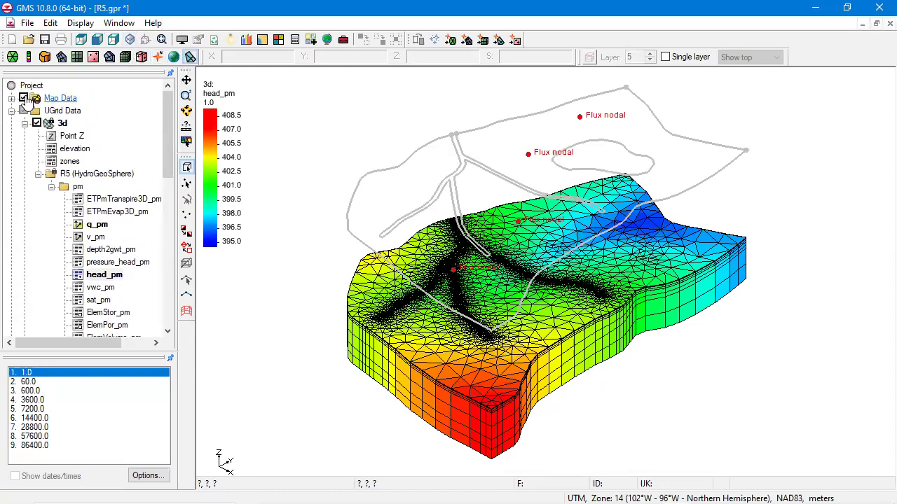
click(24, 99)
scroll(168, 133, down, 1)
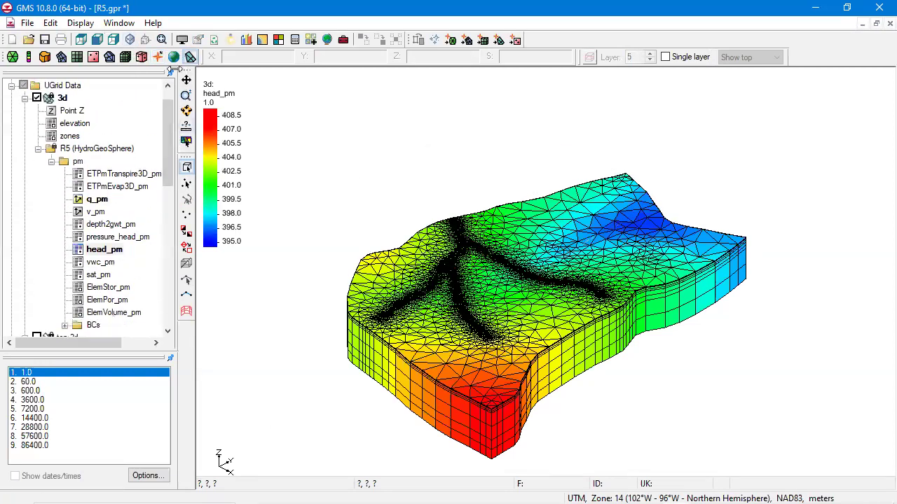
click(162, 40)
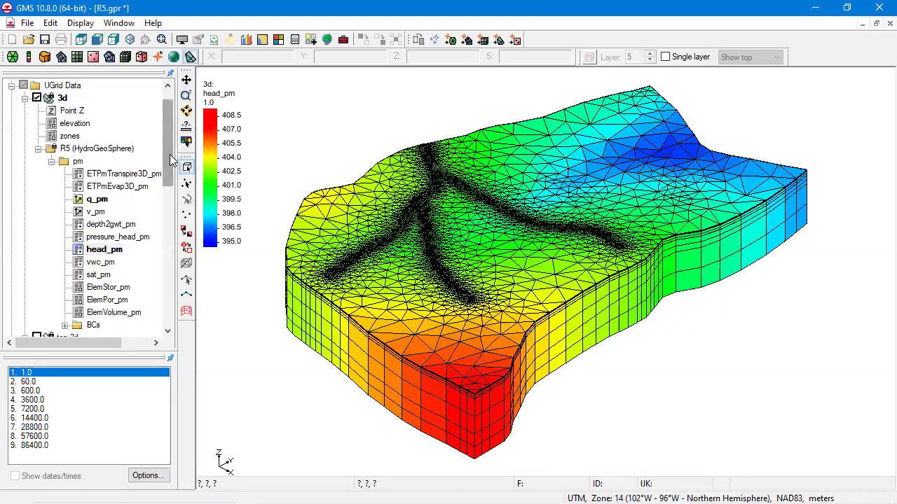
- Show only the top 2d surface, contoured by Precip-Flux (nodal) from 0.0 to 0.00045
click(39, 149)
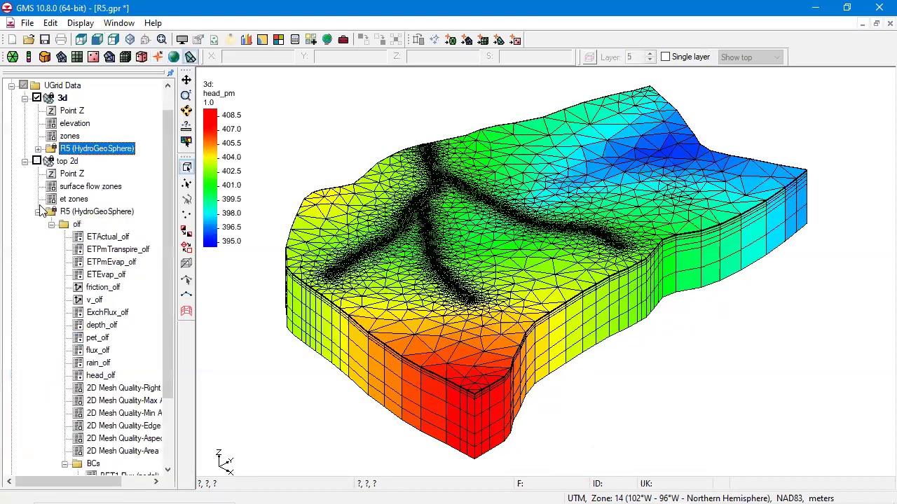
click(38, 213)
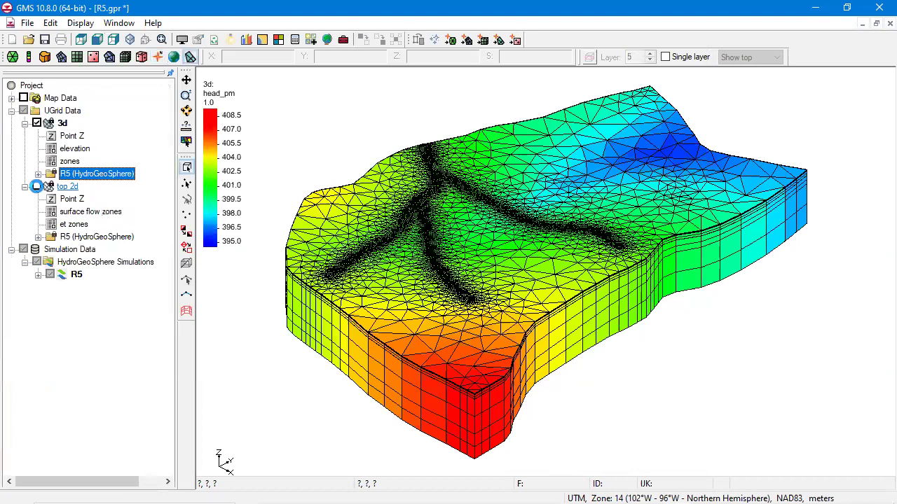
click(35, 186)
click(36, 122)
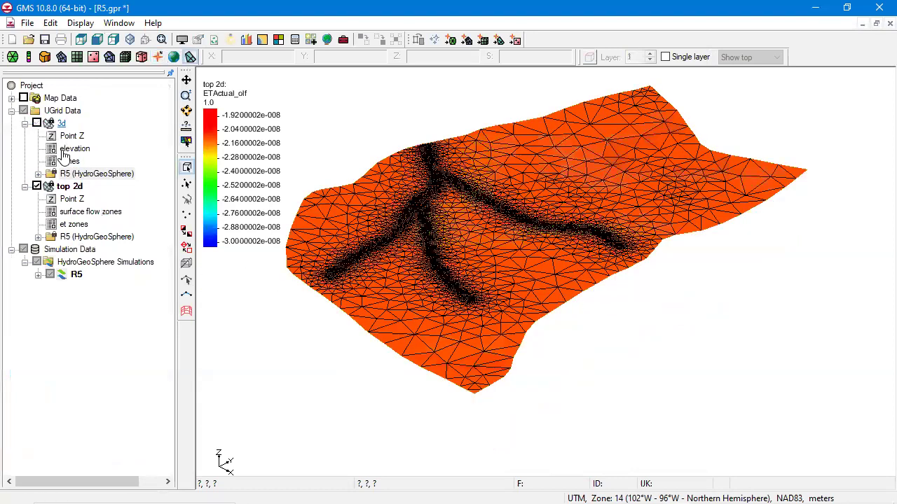
click(38, 238)
scroll(157, 420, down, 1)
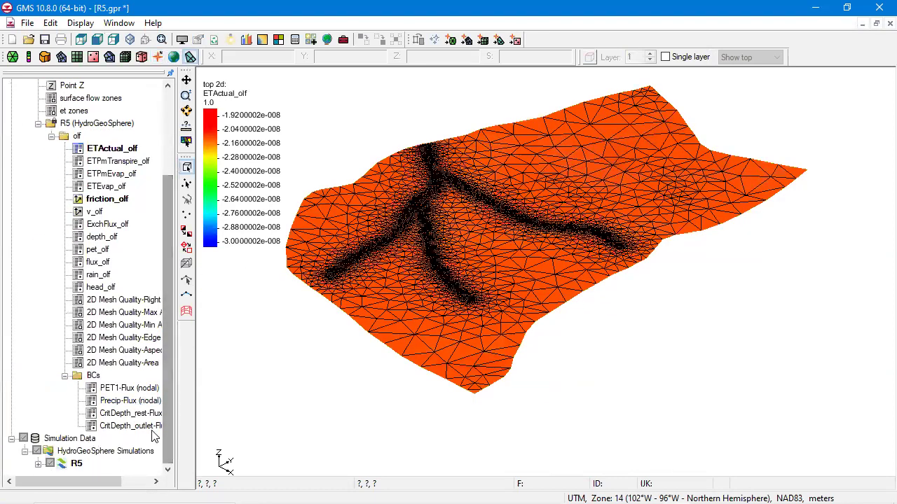
click(128, 400)
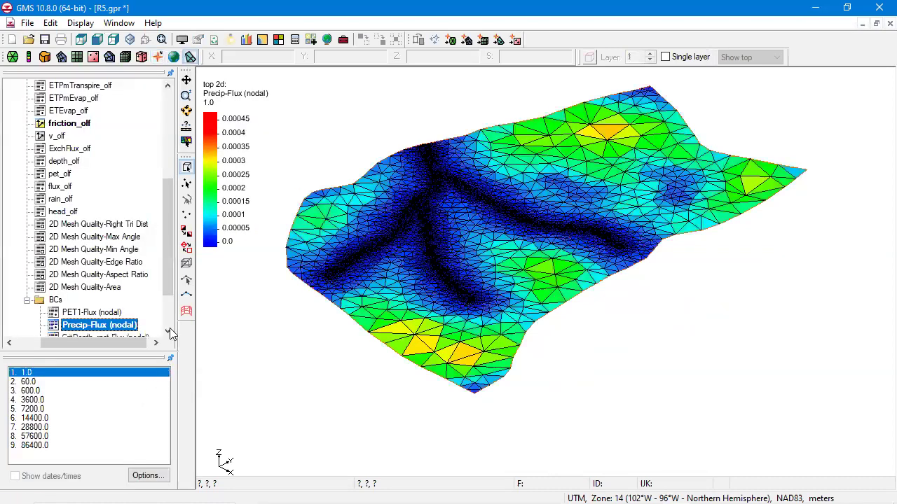
drag(168, 287, 168, 259)
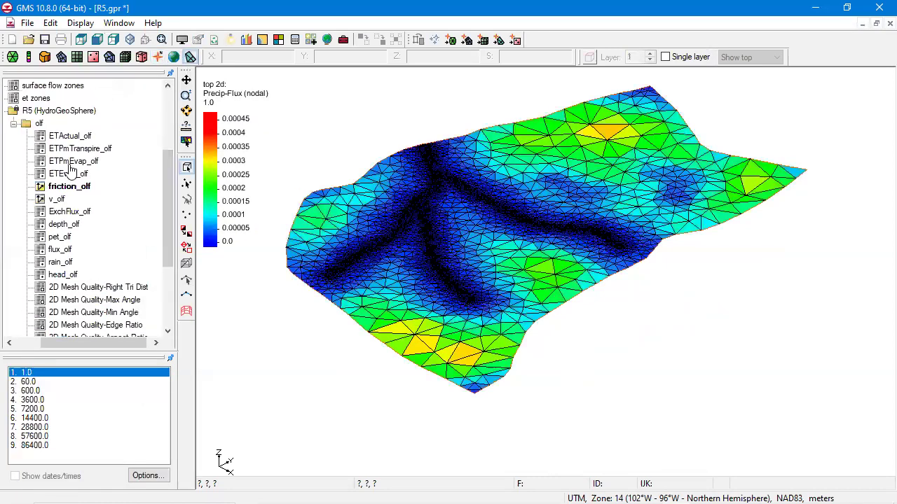
click(14, 124)
drag(66, 482, 43, 482)
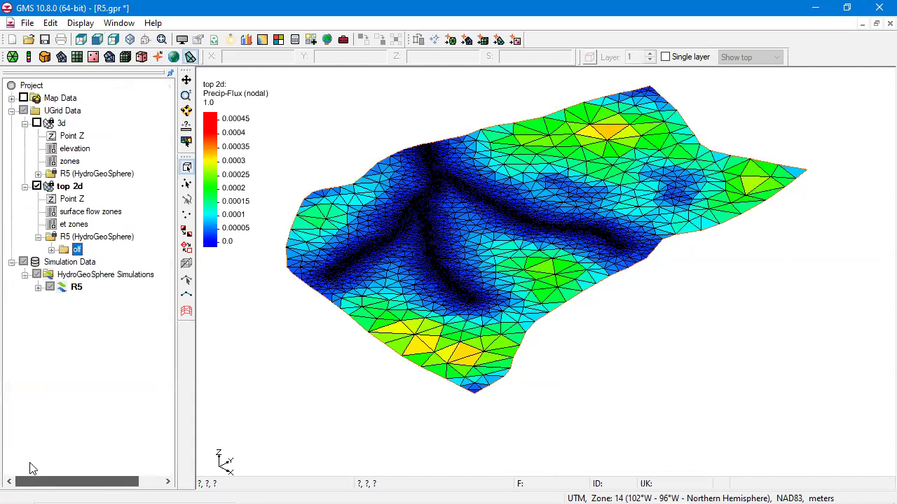
- Plot only PET1_AET from R5o.water_balance.dat, with PM removed, and view its time-value table
right_click(64, 289)
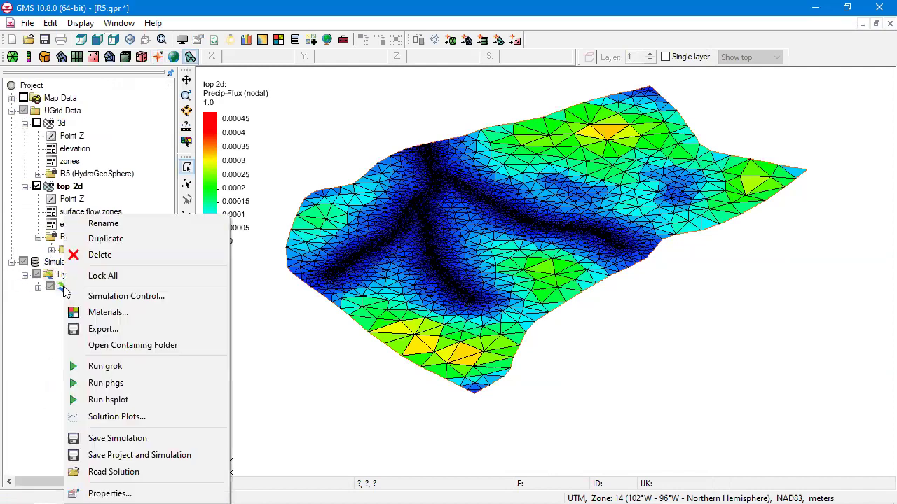
click(162, 416)
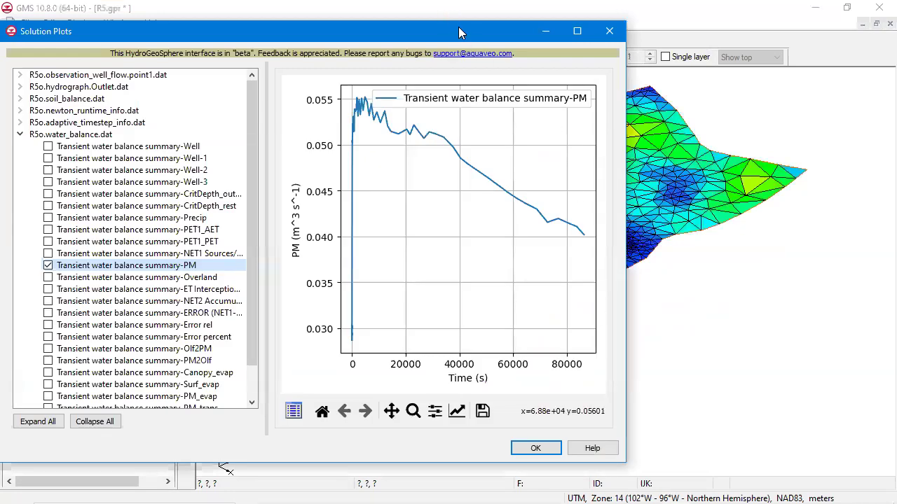
drag(458, 31, 674, 36)
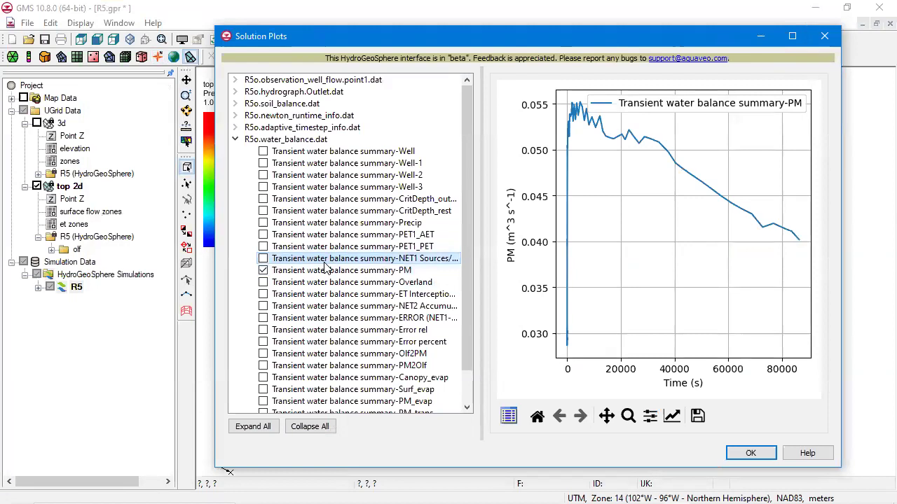
click(263, 234)
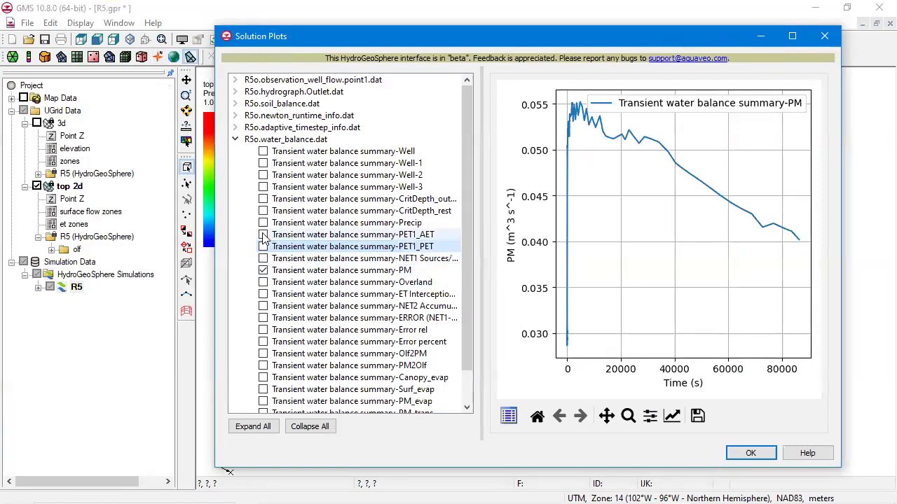
click(262, 271)
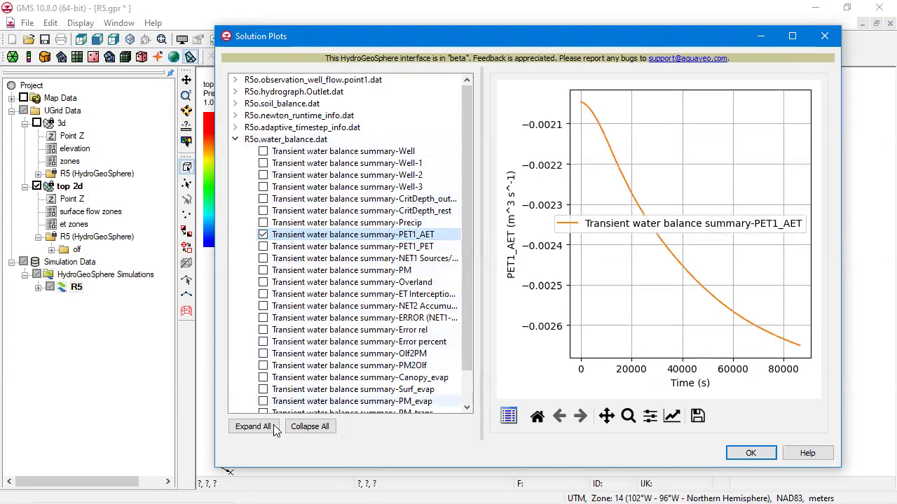
click(508, 417)
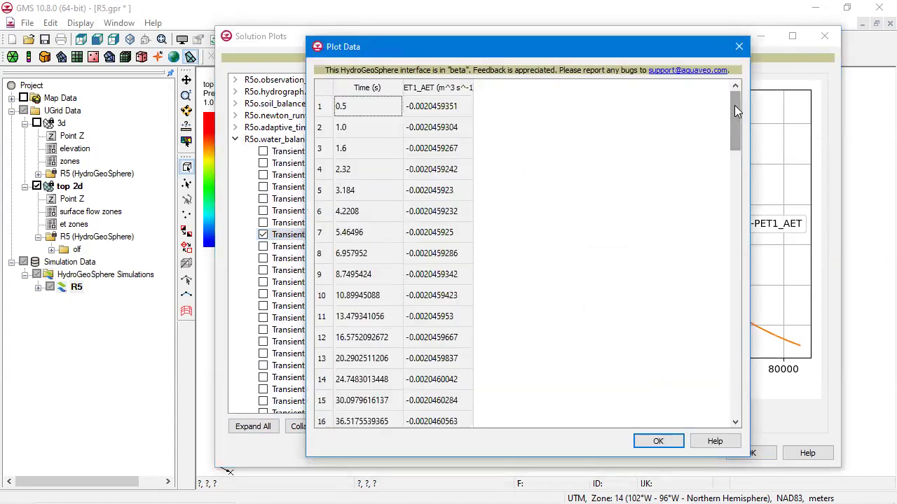
- Review the Plot Data table, then close it and the Solution Plots window to return to the Precip-Flux surface
drag(736, 111, 747, 64)
drag(631, 46, 492, 46)
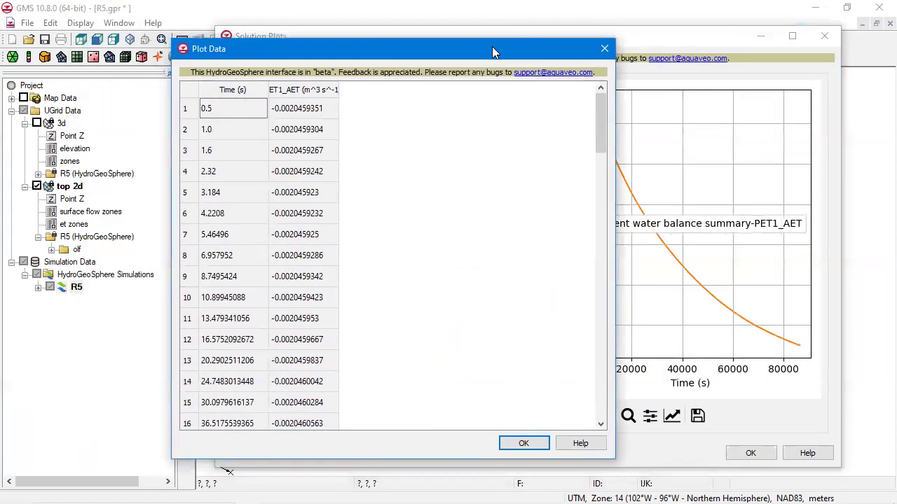
click(523, 443)
click(750, 454)
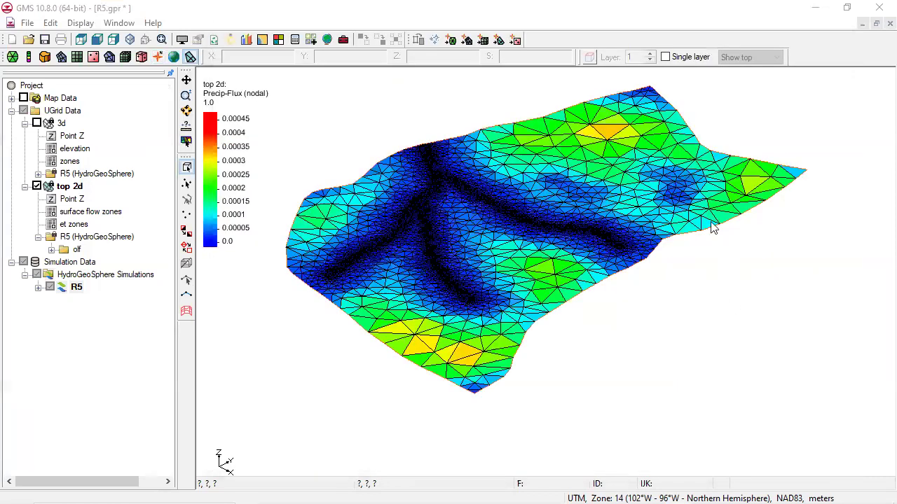